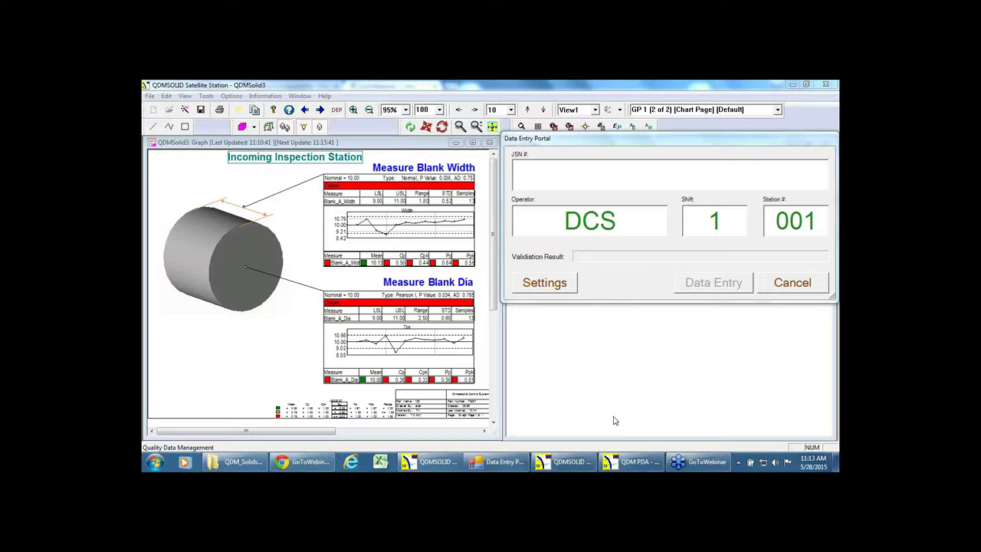
Step: Enter JSN 1046, correcting a mistyped 1045, to begin incoming inspection entry
click(663, 179)
text(1)
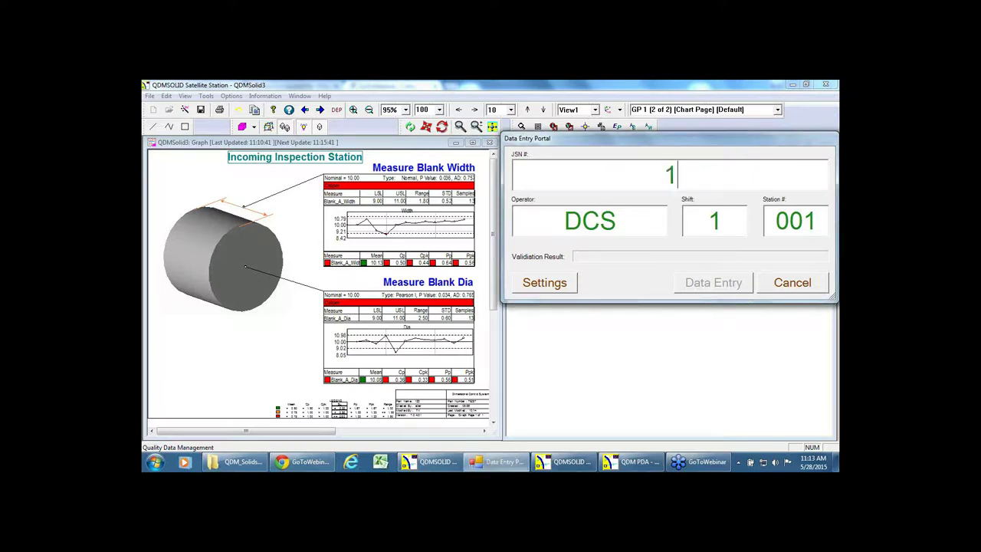
text(045)
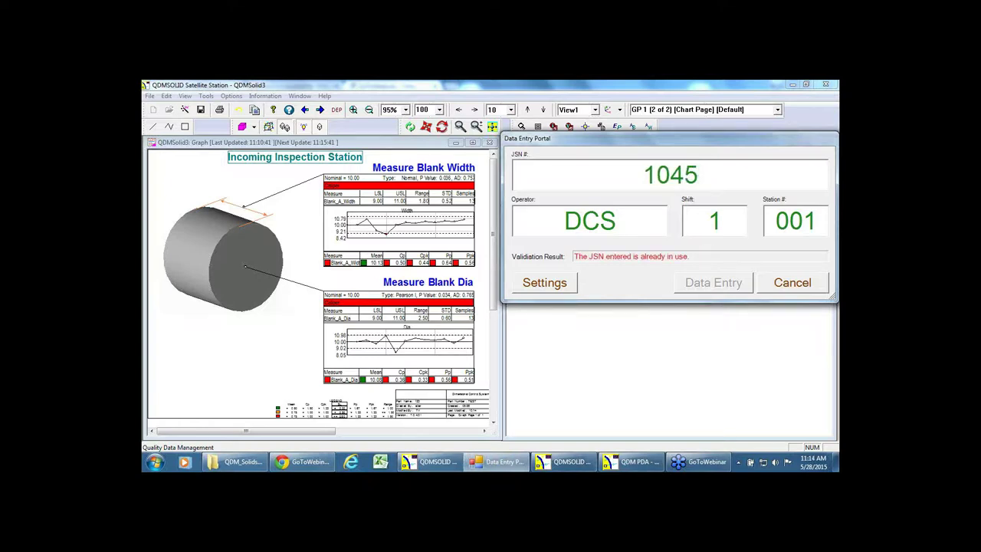
key(BackSpace)
key(BackSpace)
text(46)
key(Return)
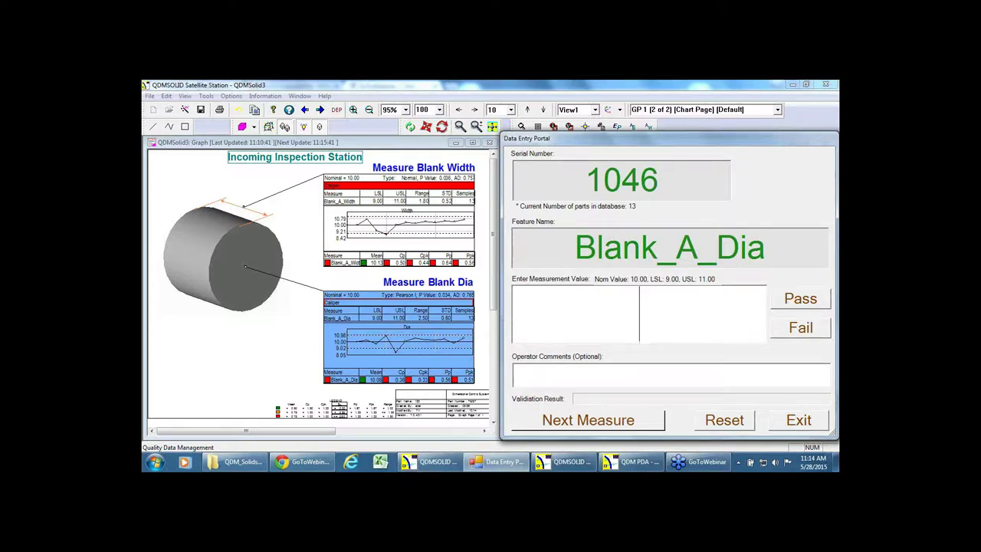
Step: Record Blank_A_Dia 10.89 and Blank_A_Width 9.8, then finish the entry
text(10.89)
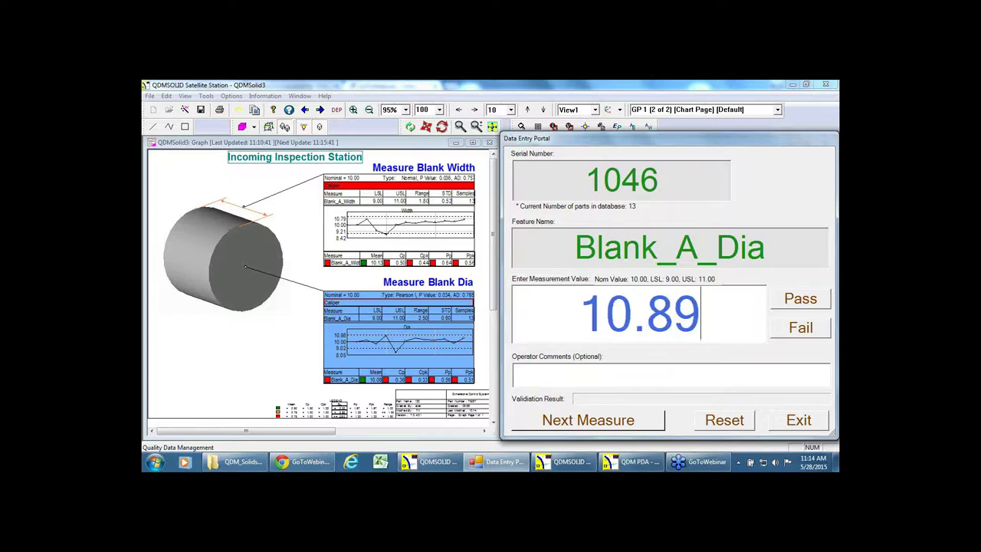
key(Return)
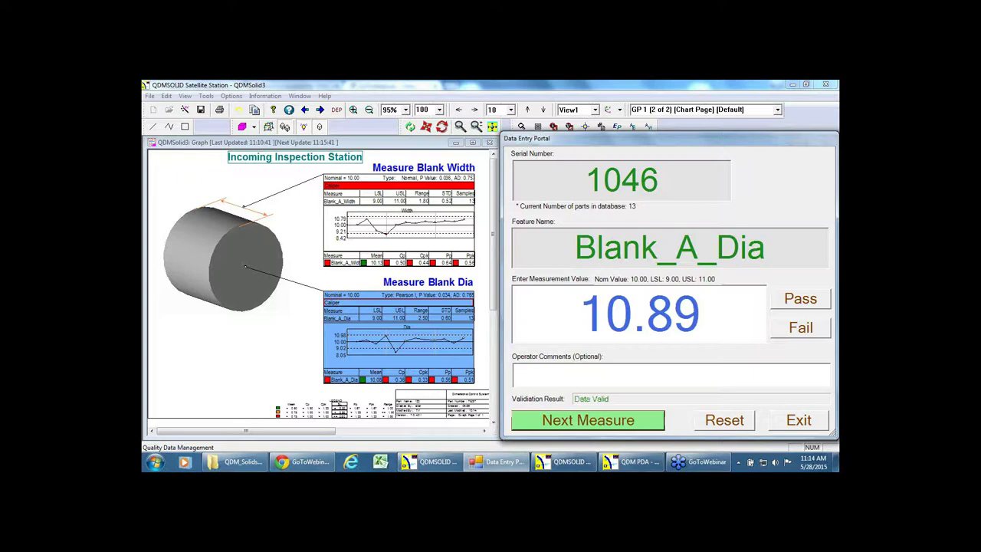
key(Return)
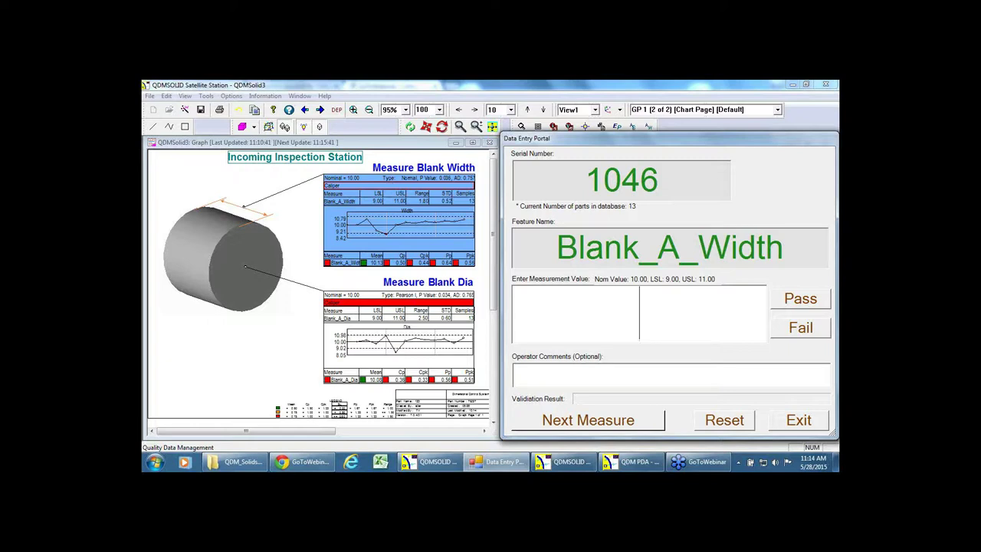
text(9.8)
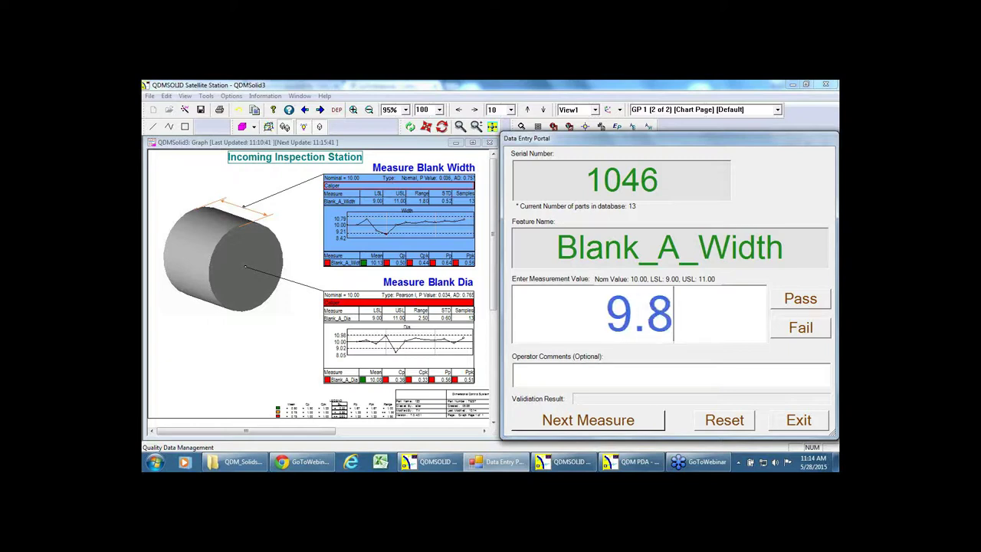
key(Return)
key(Return)
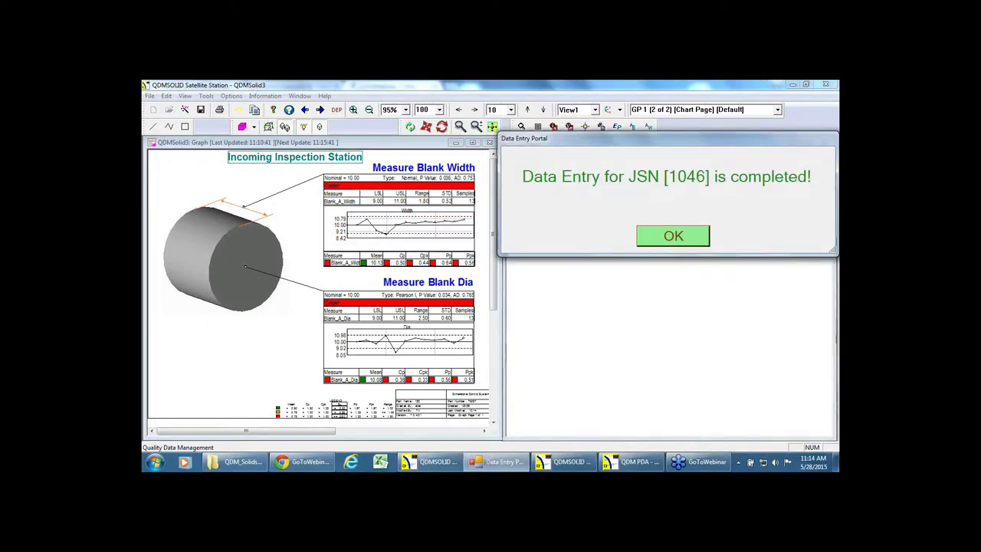
key(Return)
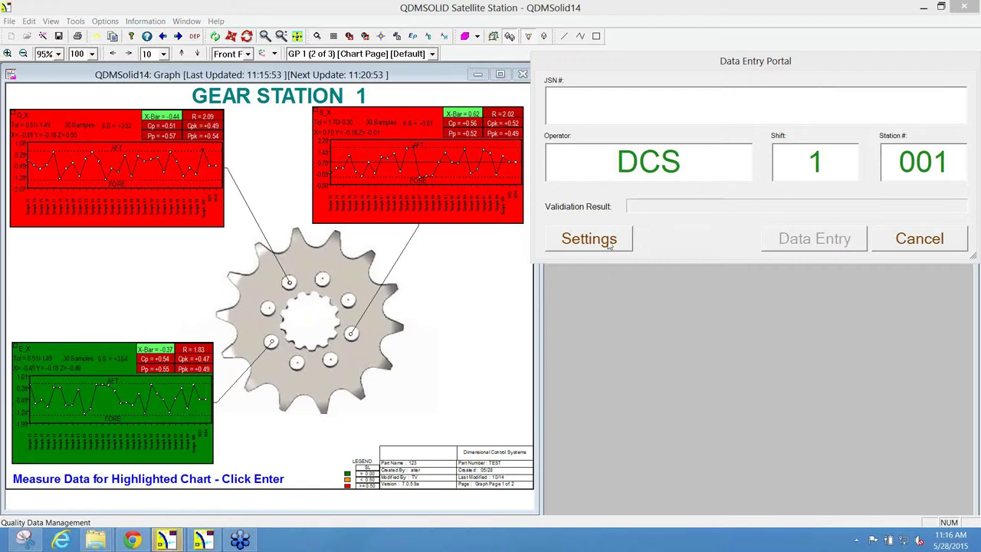
Step: Enter JSN 1046 at the gear station to begin measurement entry
click(752, 106)
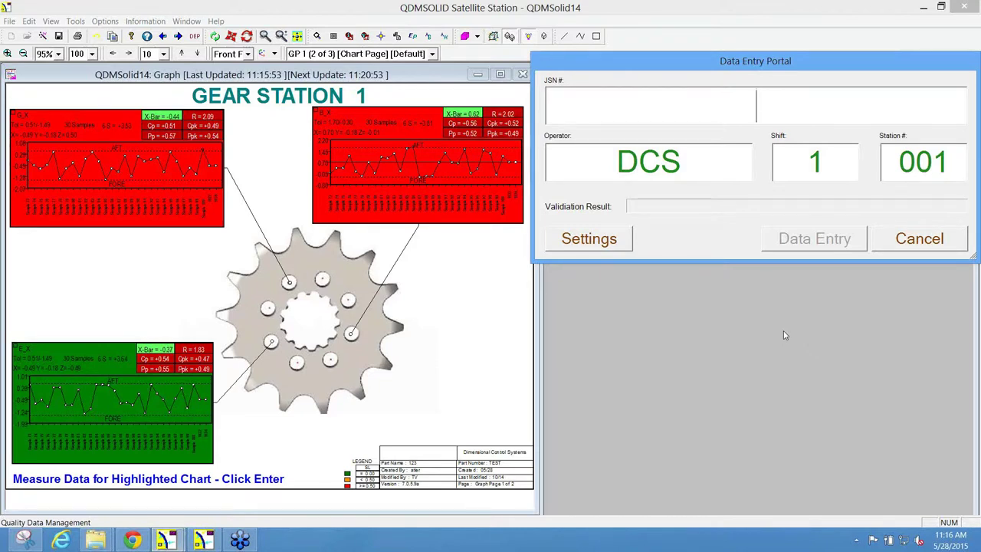
text(1046)
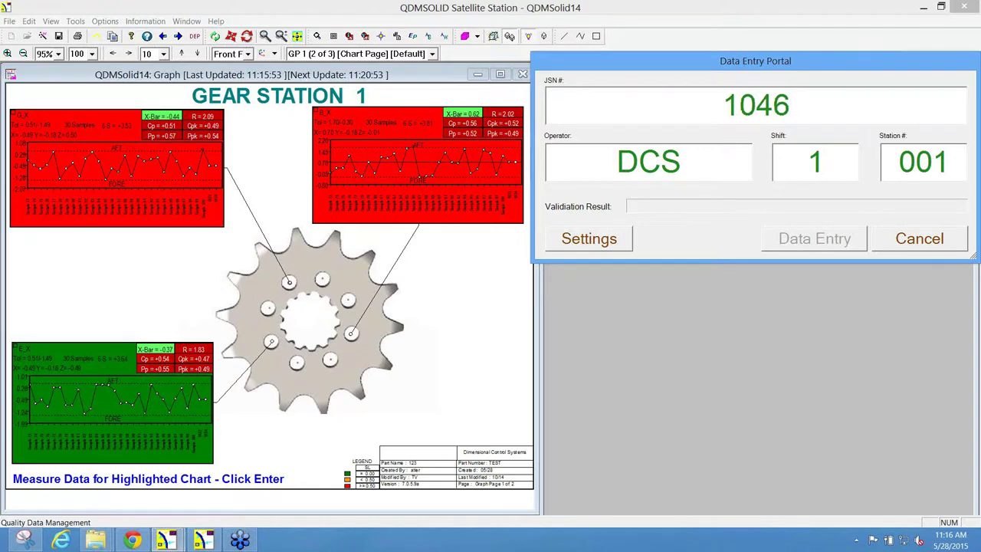
key(Return)
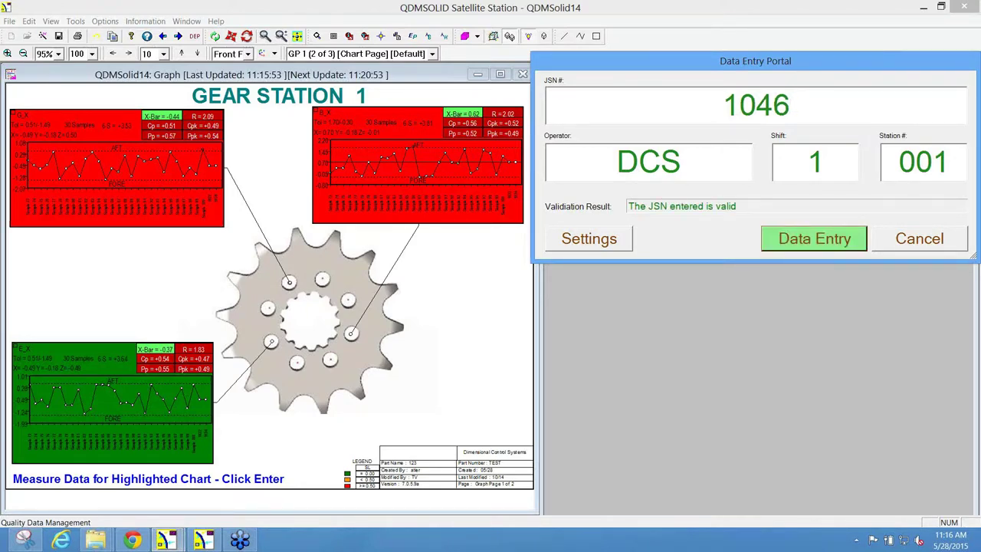
key(Return)
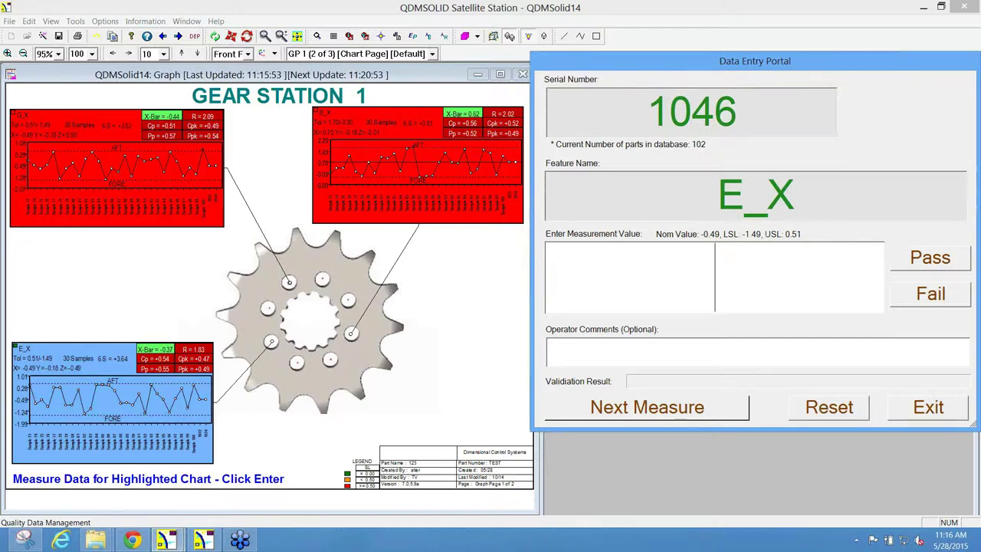
Step: Record E_X as -0.5 and B_X as 0.7
text(-0)
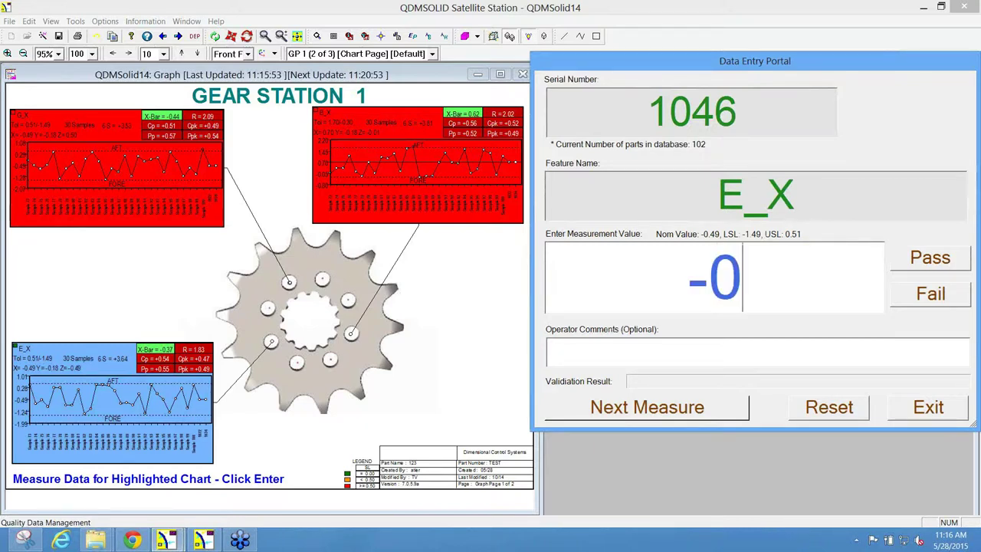
text(.5)
key(Return)
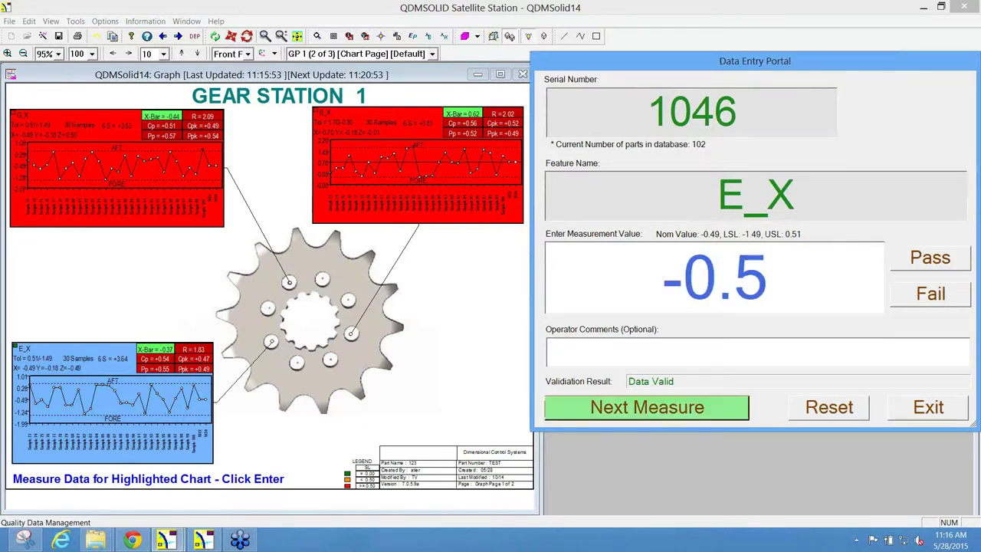
key(Return)
text(0)
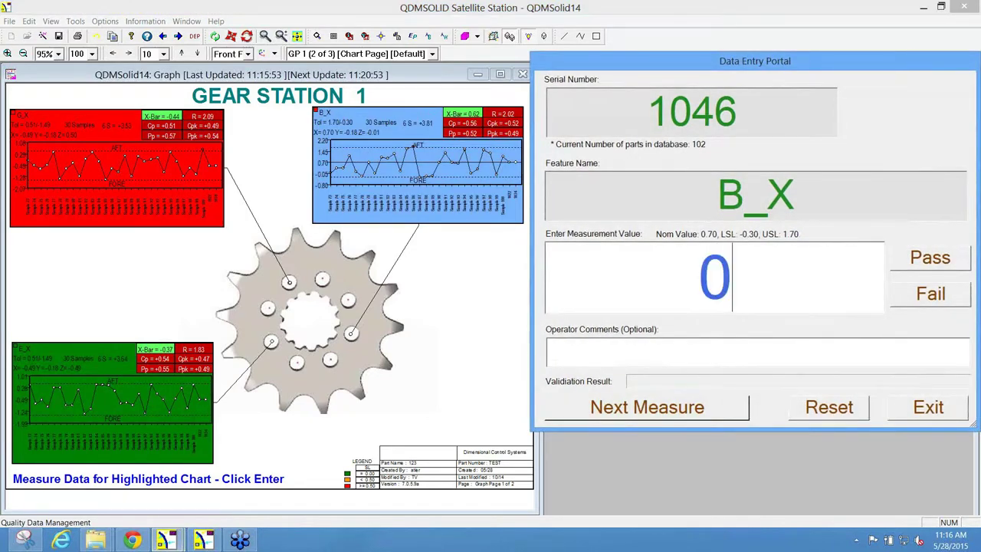
text(.7)
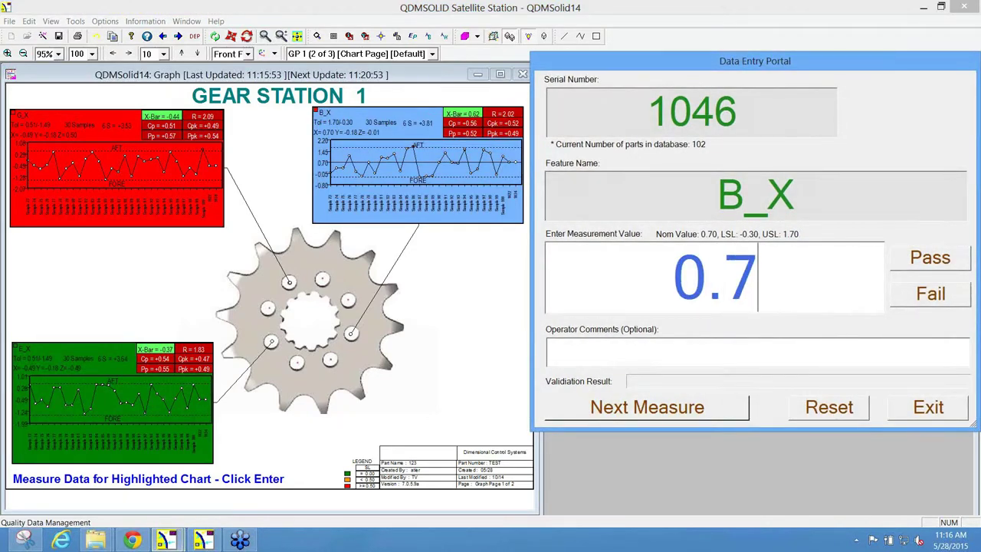
key(Return)
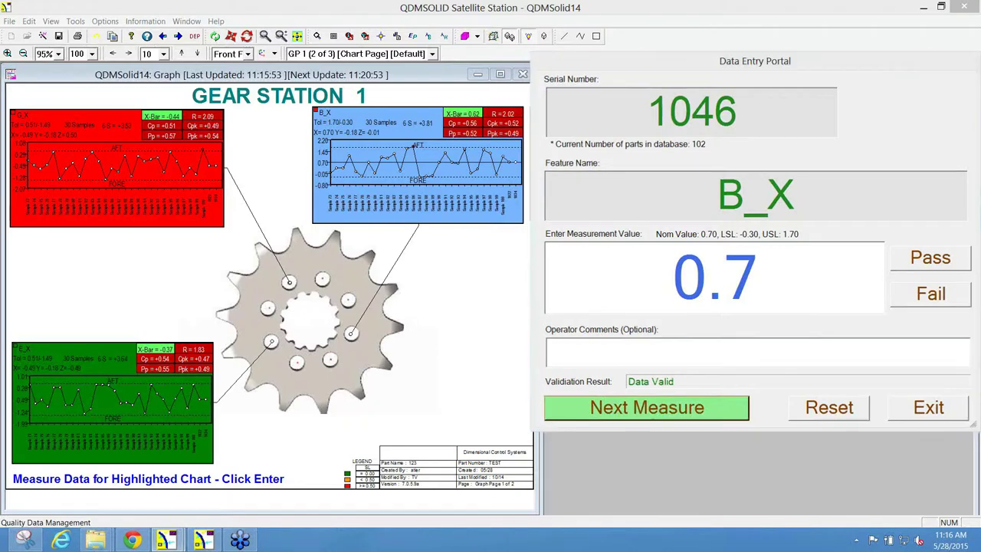
key(Return)
Step: Record G_X -0.5, C_X 0.5 and D_X 0, then acknowledge data entry completion
text(-0)
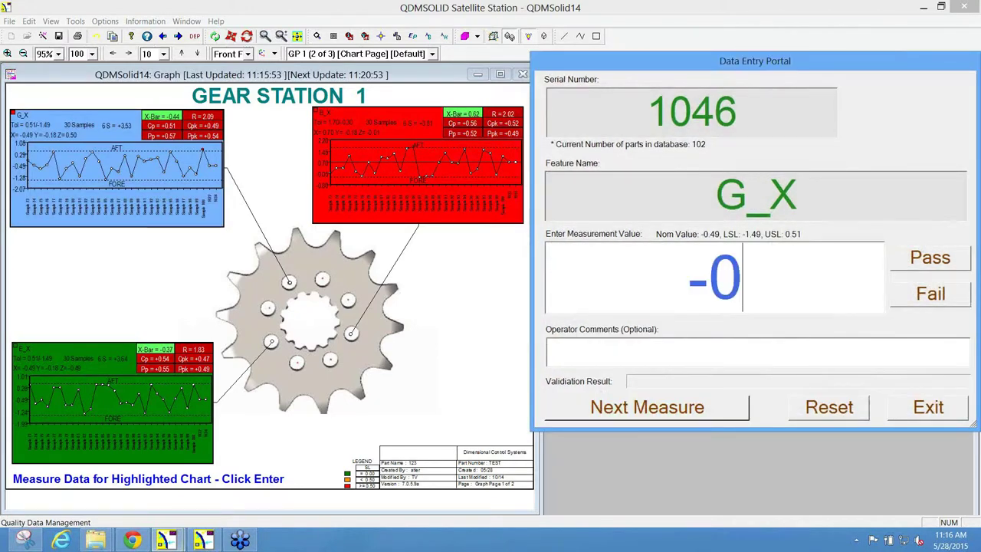
text(.5)
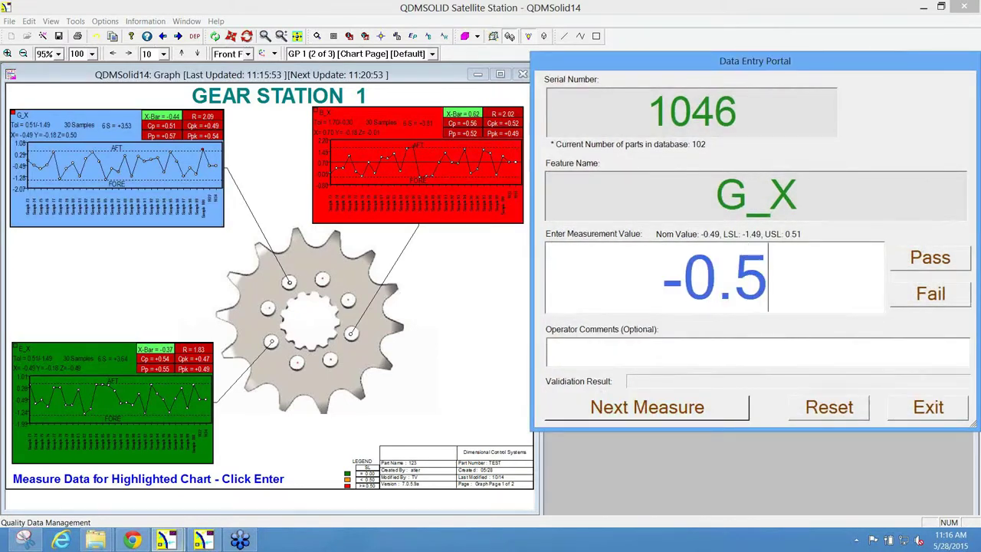
key(Return)
key(Return)
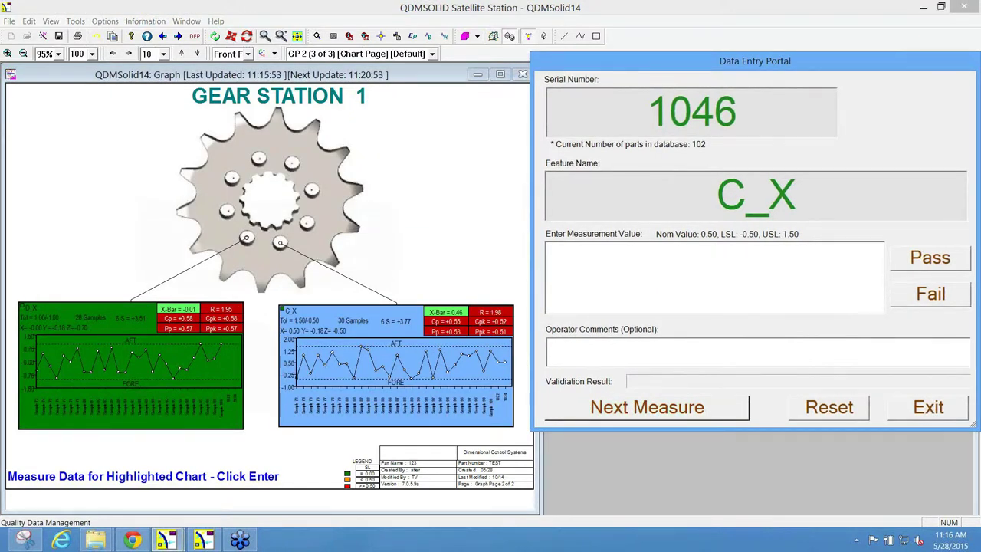
text(0.5)
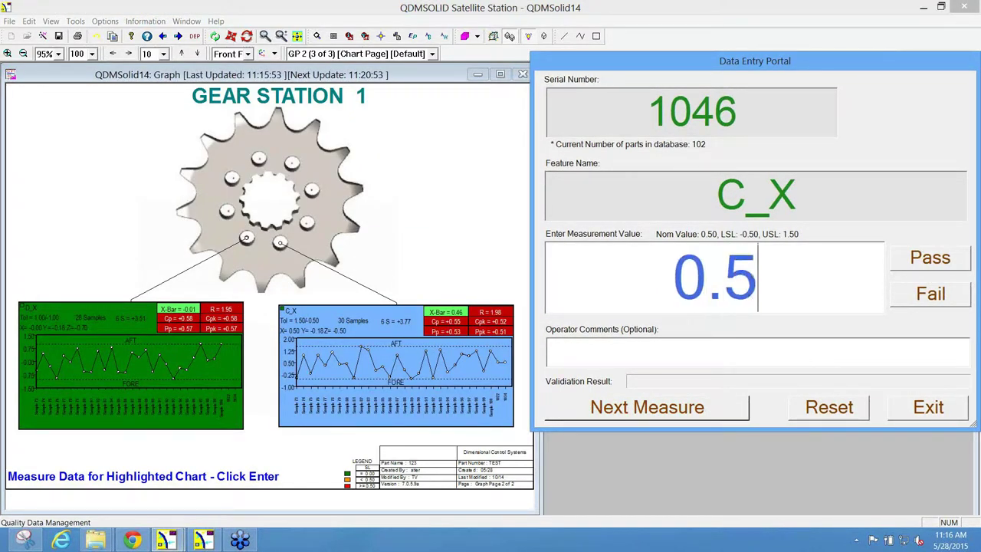
key(Return)
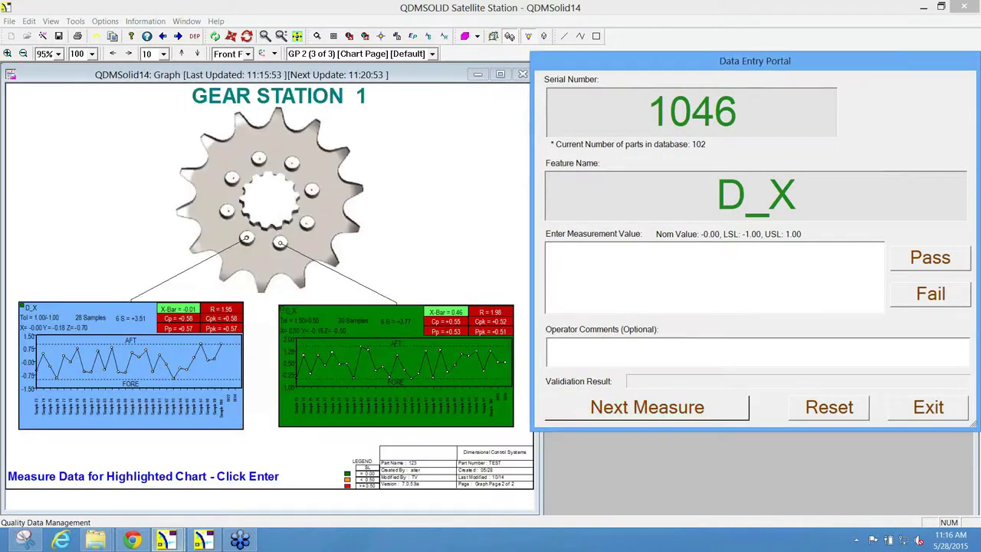
text(0)
key(Return)
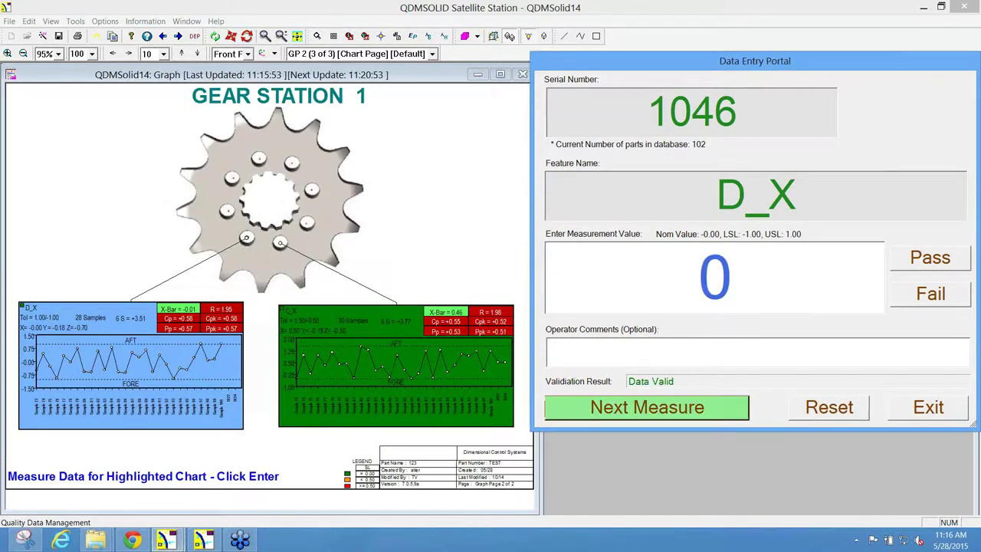
key(Return)
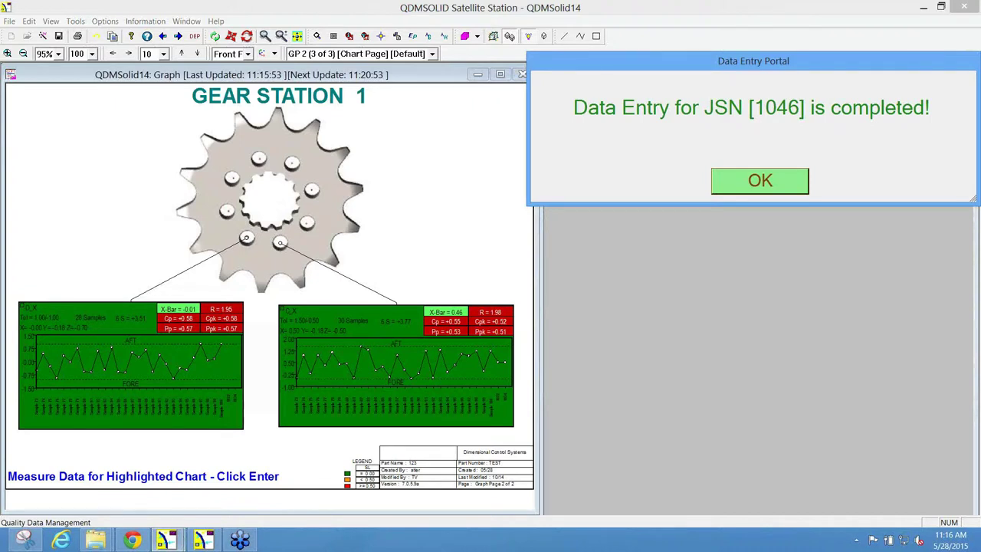
key(Return)
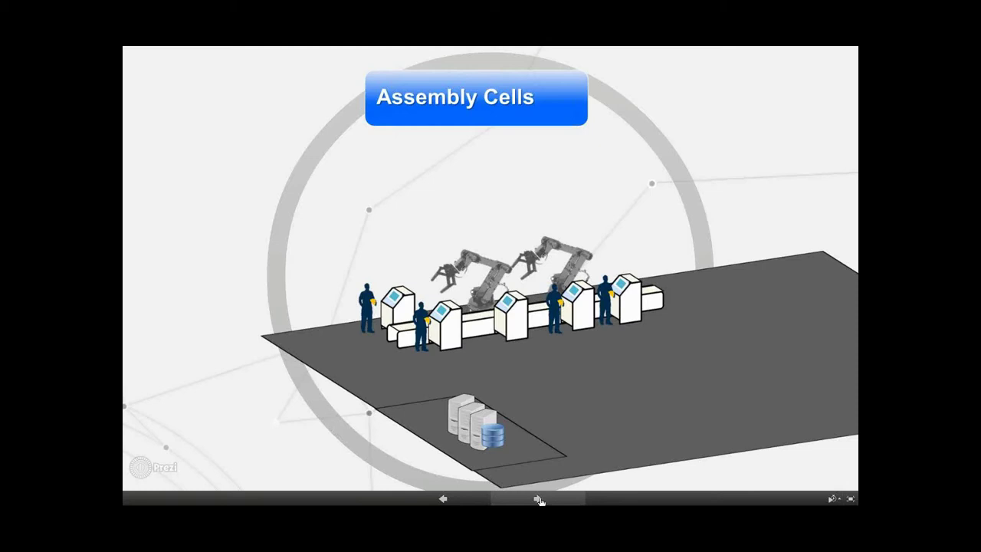
Step: Advance the Prezi presentation one step to the Assembly Cells view
click(539, 499)
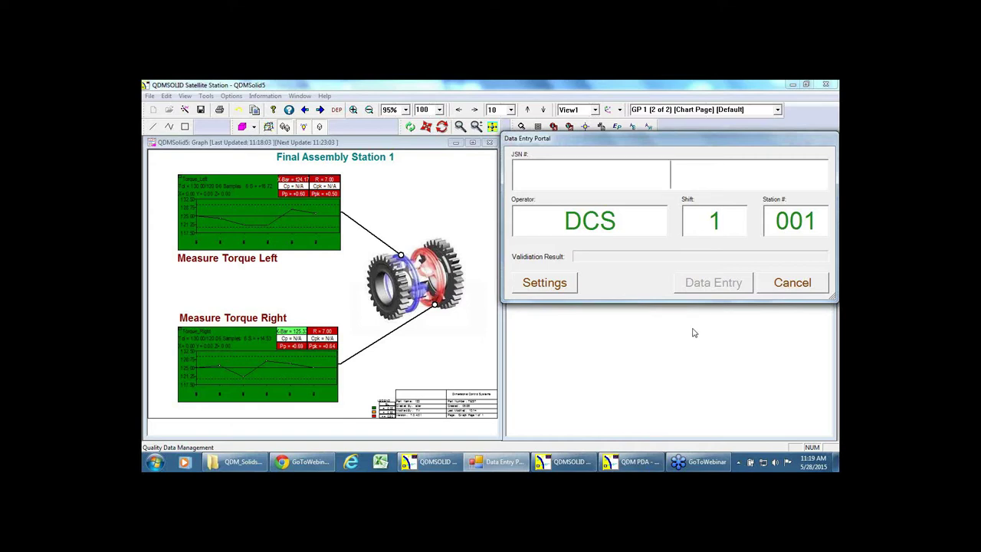
Step: For JSN 1046, record Torque_Right 125 and Torque_Left 126, then complete entry
text(1046)
key(Return)
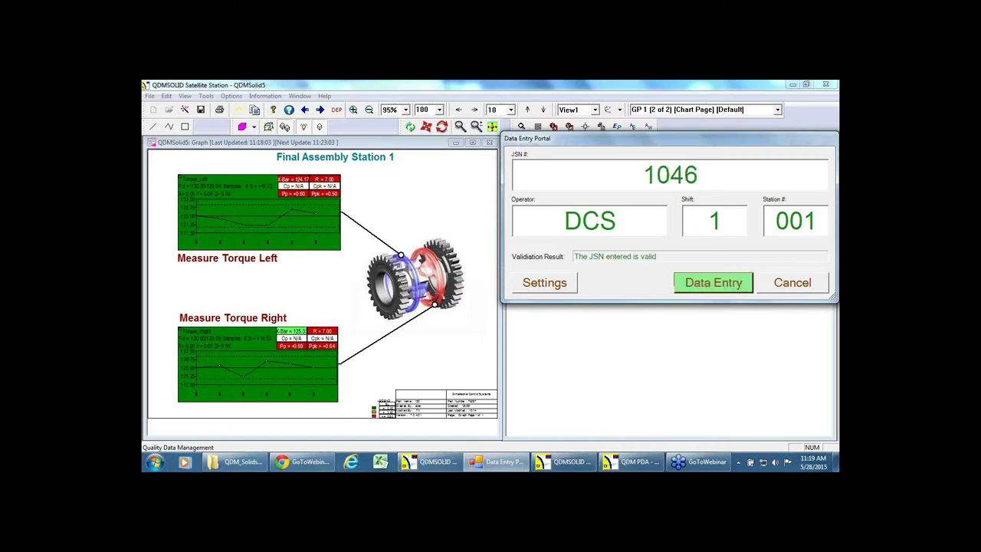
key(Return)
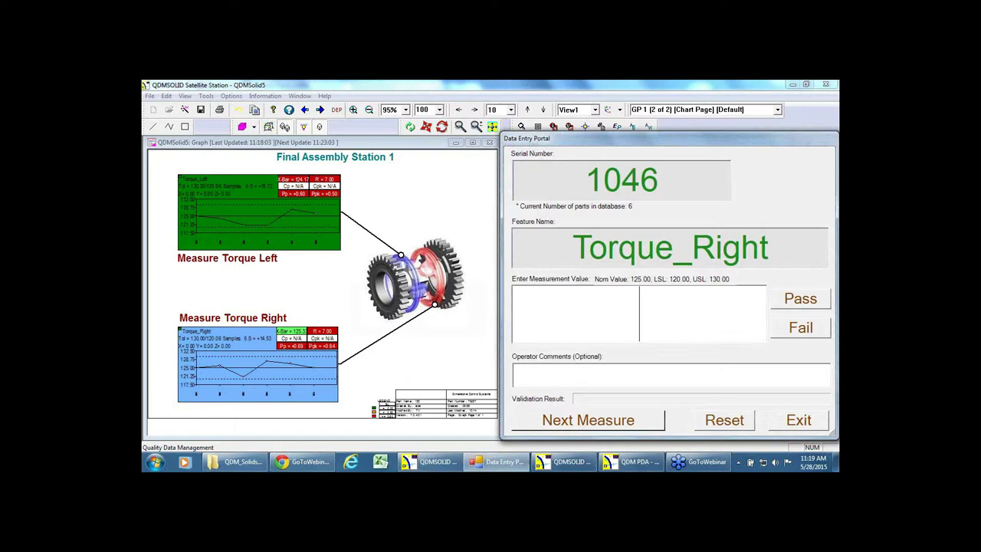
text(12)
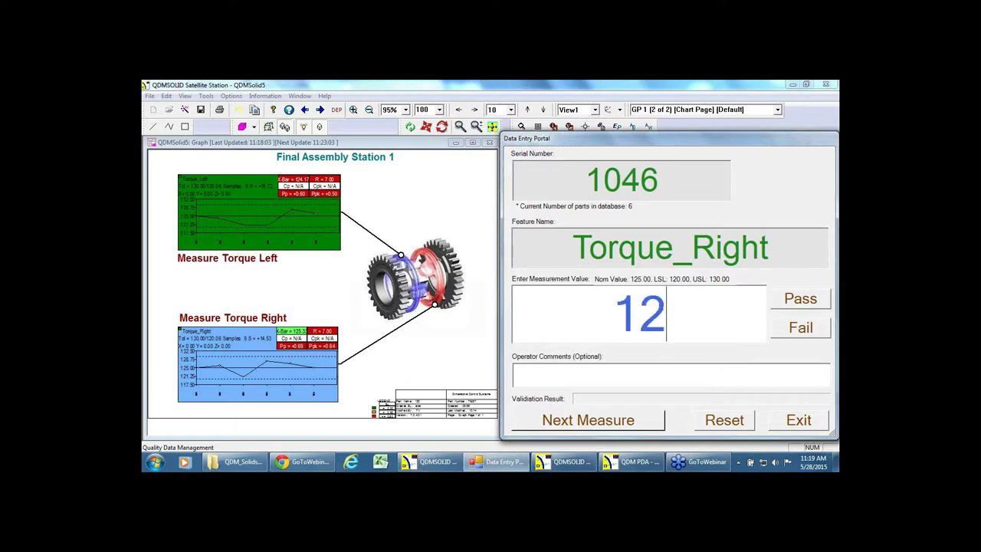
text(5)
key(Return)
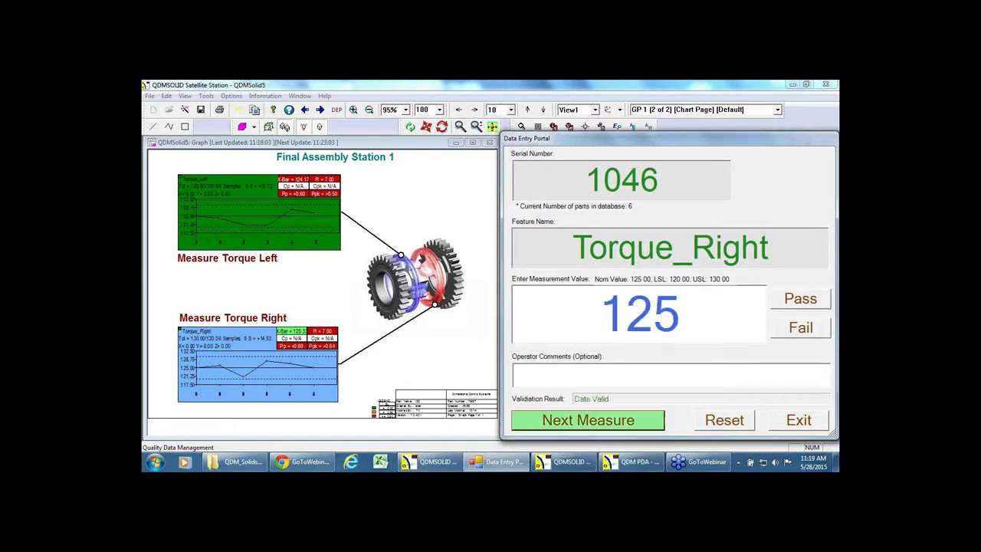
key(Return)
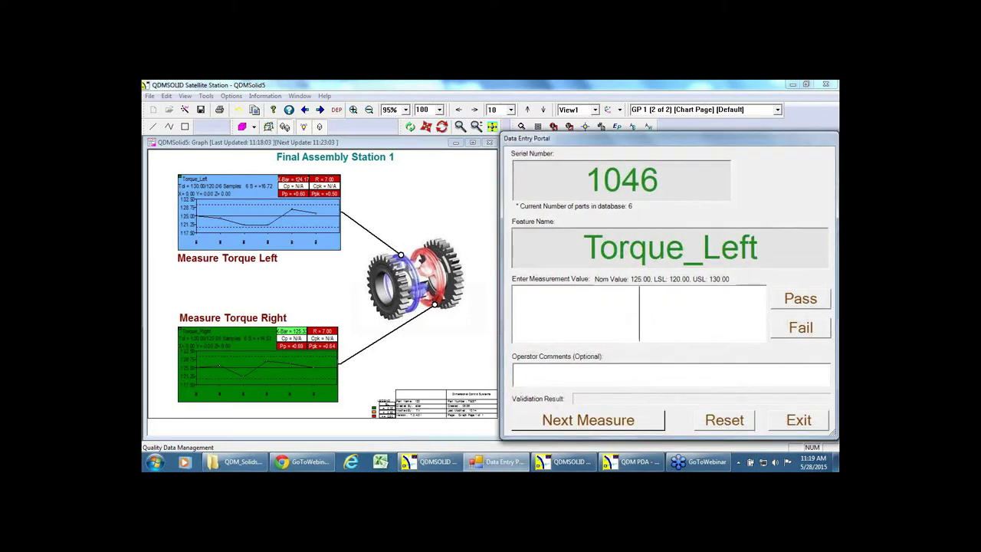
text(126)
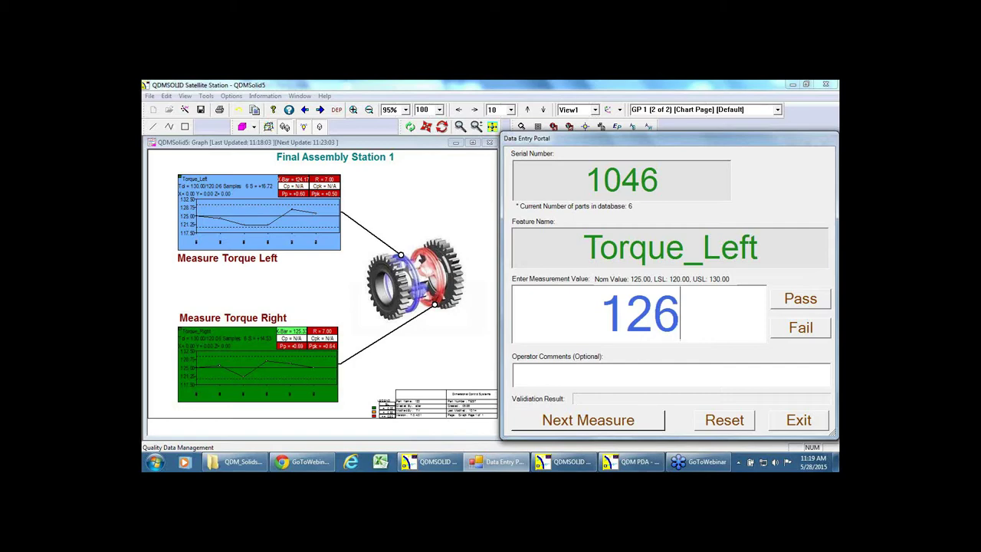
key(Return)
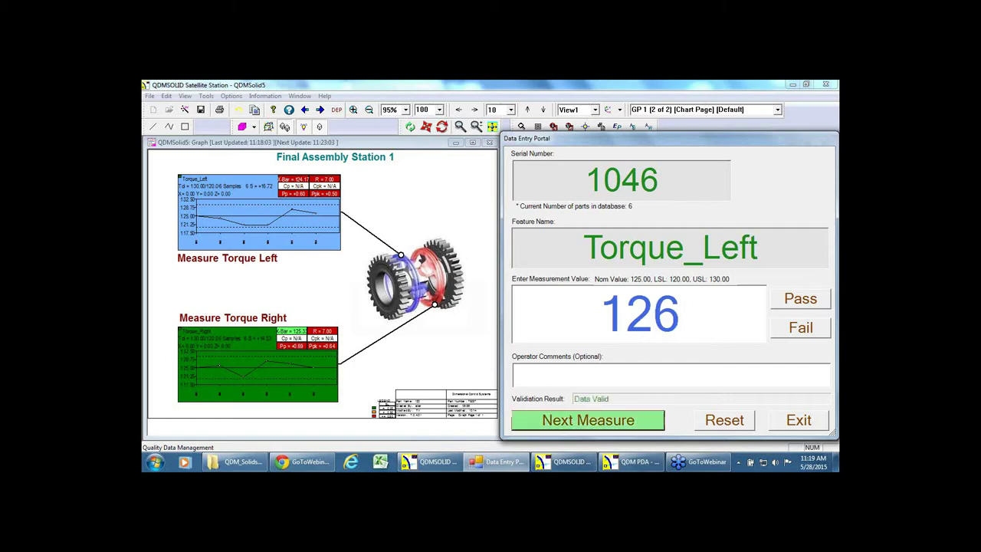
key(Return)
key(Return)
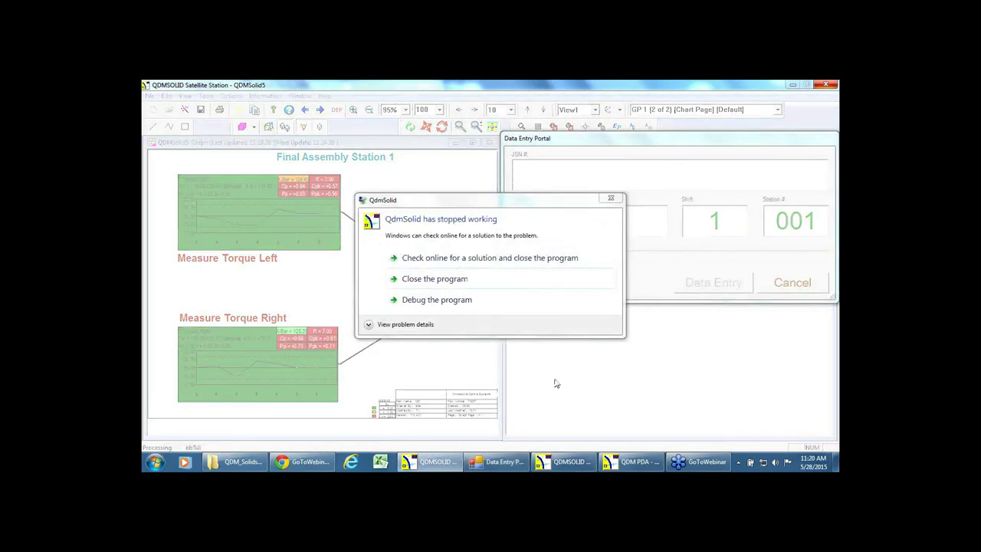
Step: Choose 'Close the program' in the 'QdmSolid has stopped working' dialog
click(611, 198)
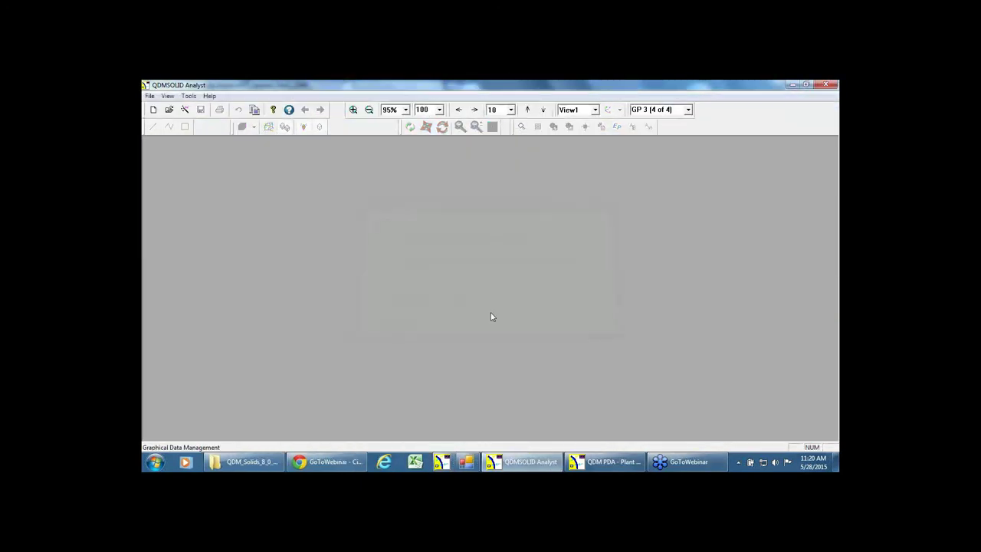